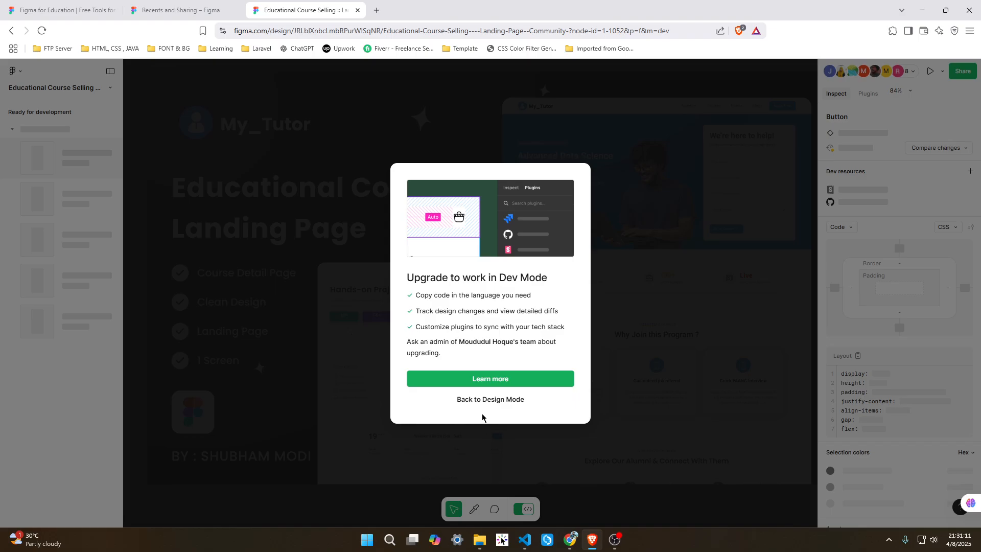
Return to Design Mode from the Dev Mode upgrade prompt and start verification from the Figma for Education page.
click(489, 400)
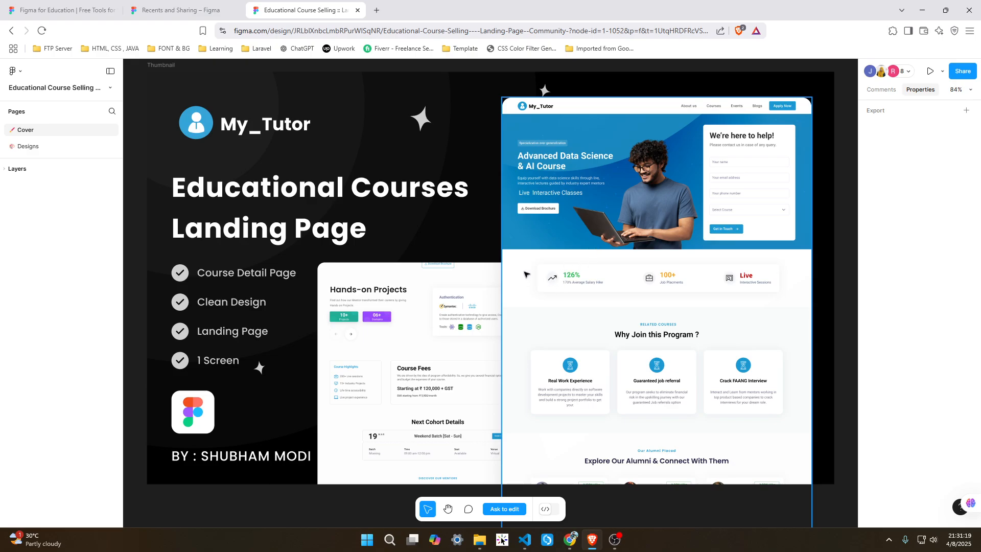
click(194, 10)
click(59, 5)
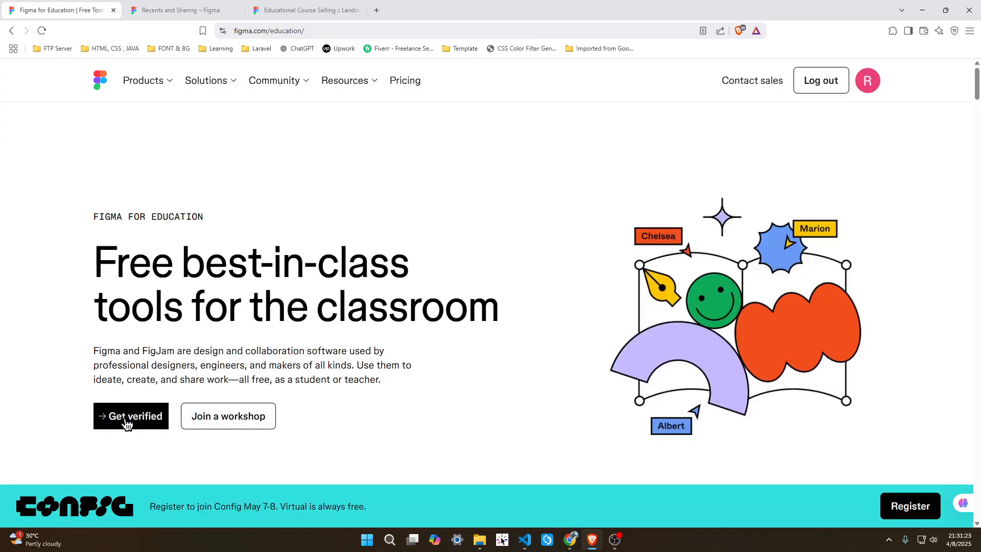
click(304, 30)
click(354, 32)
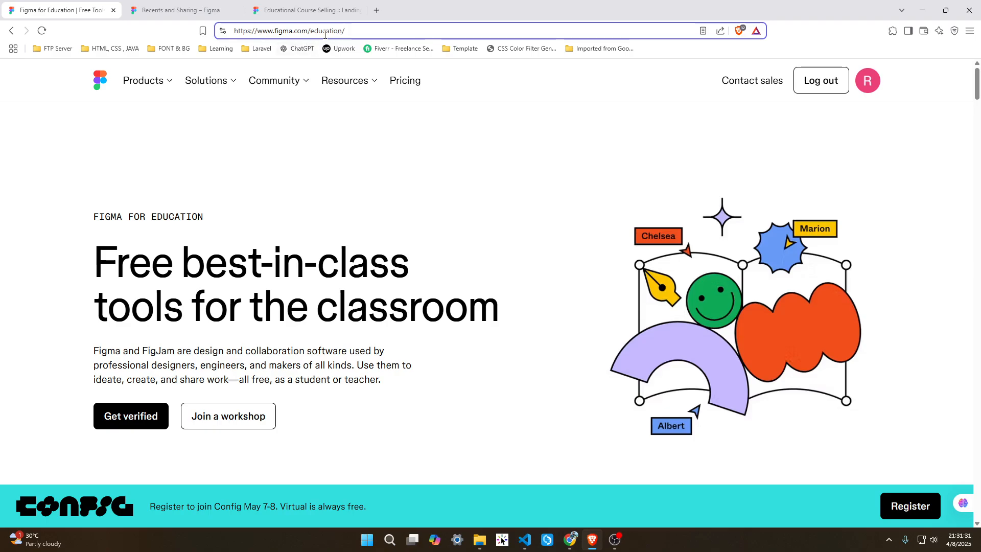
click(71, 191)
click(165, 409)
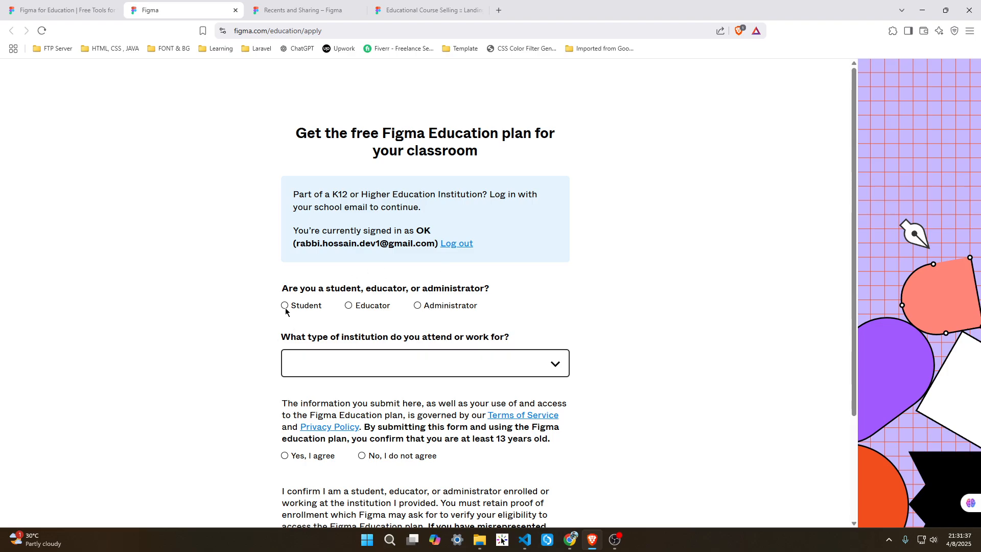
Submit the Education plan application as a Student at a K12 institution, agreeing to both the terms and the enrollment confirmation.
click(427, 372)
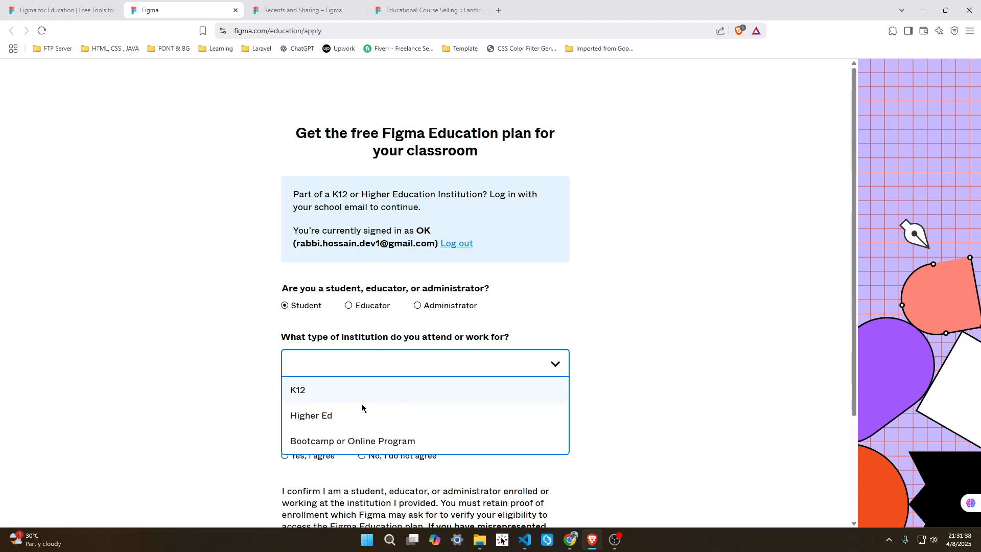
click(323, 400)
scroll(255, 371, down, 3)
click(285, 319)
click(285, 452)
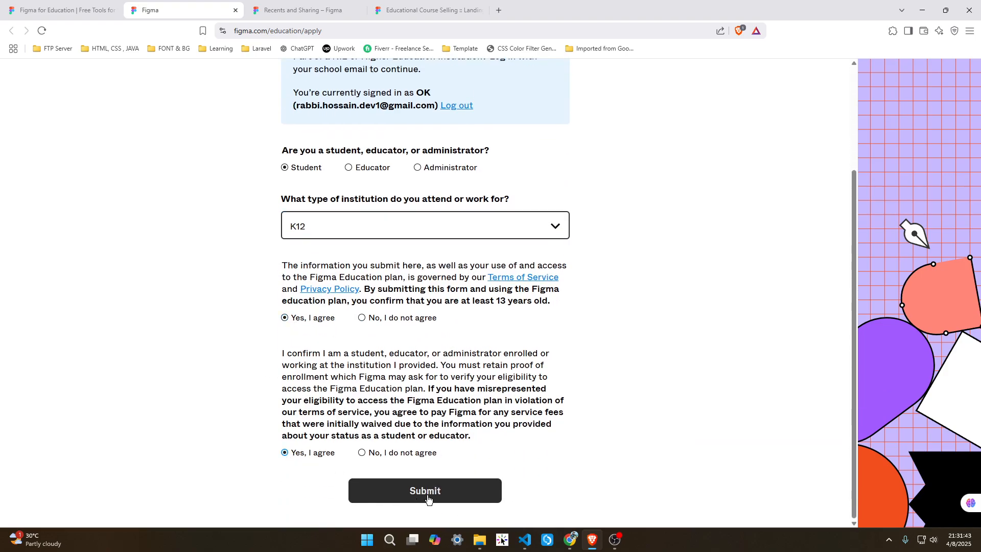
click(426, 496)
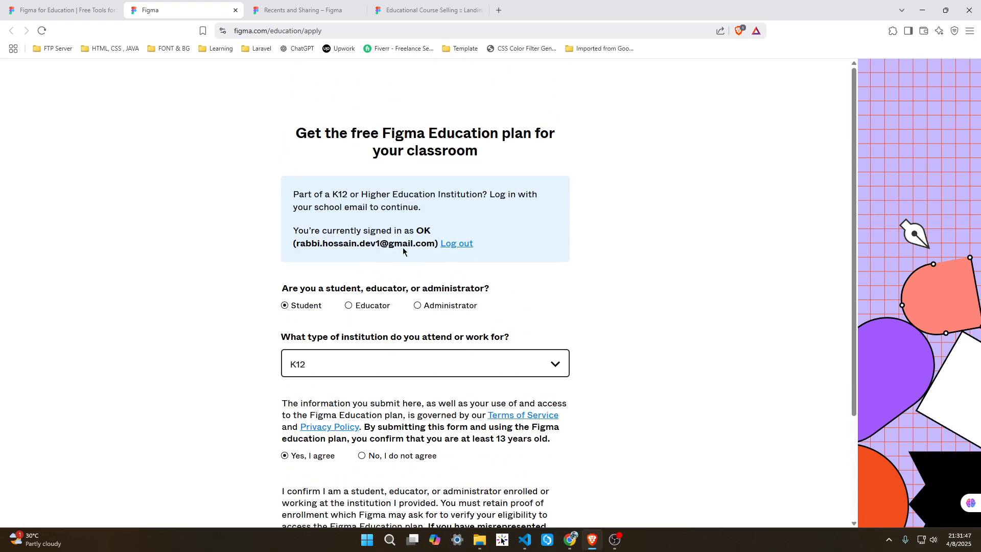
scroll(403, 261, down, 3)
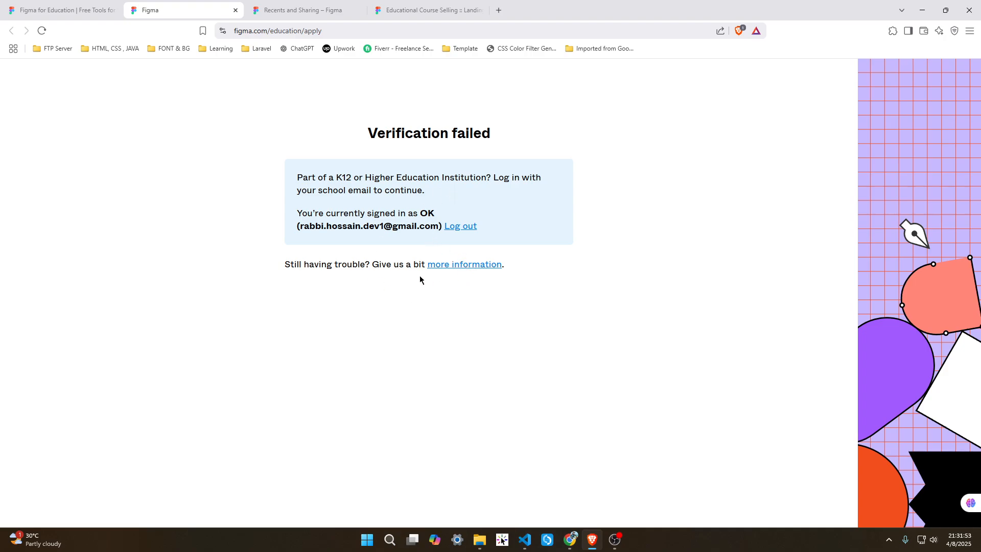
Provide more information for the verification by submitting designnerd.in as the school's website.
click(461, 265)
click(332, 287)
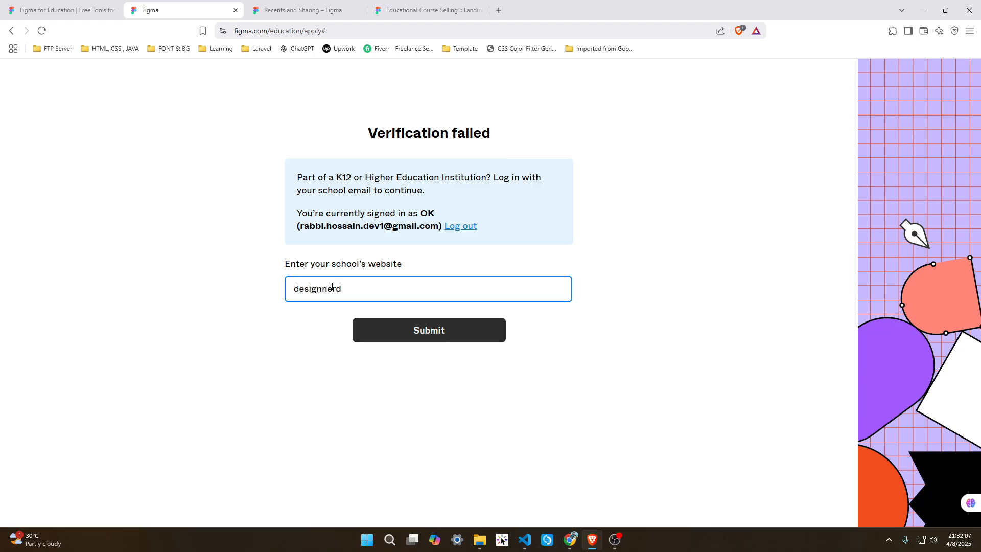
text(.in)
click(423, 337)
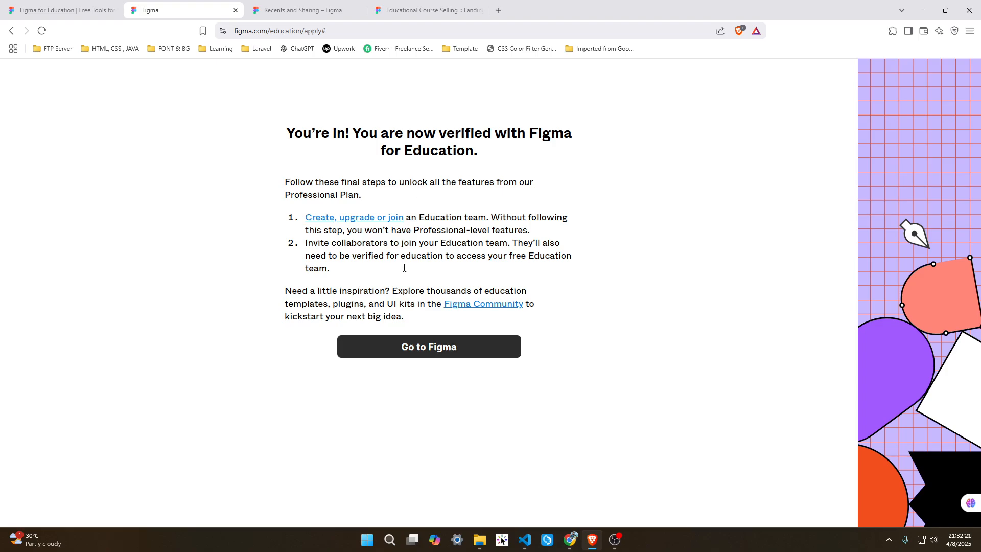
Upgrade the existing team to the free Education plan, agreeing to the terms, and dismiss the unassigned drafts notice.
click(453, 356)
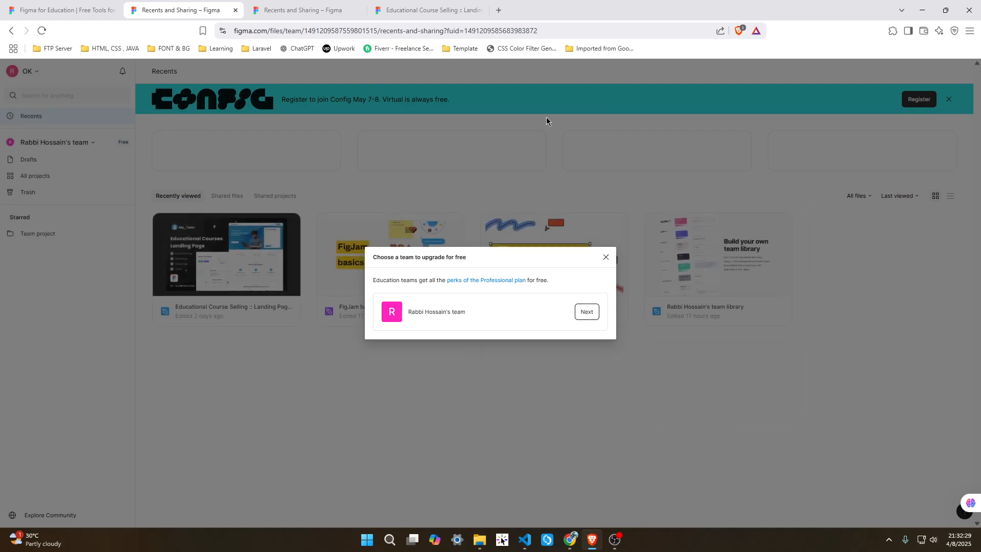
click(590, 311)
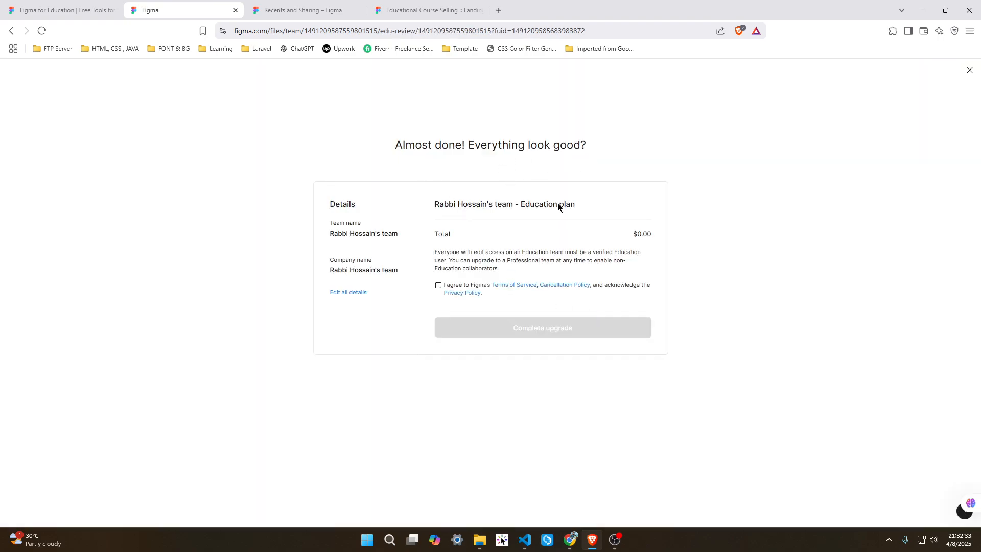
click(437, 285)
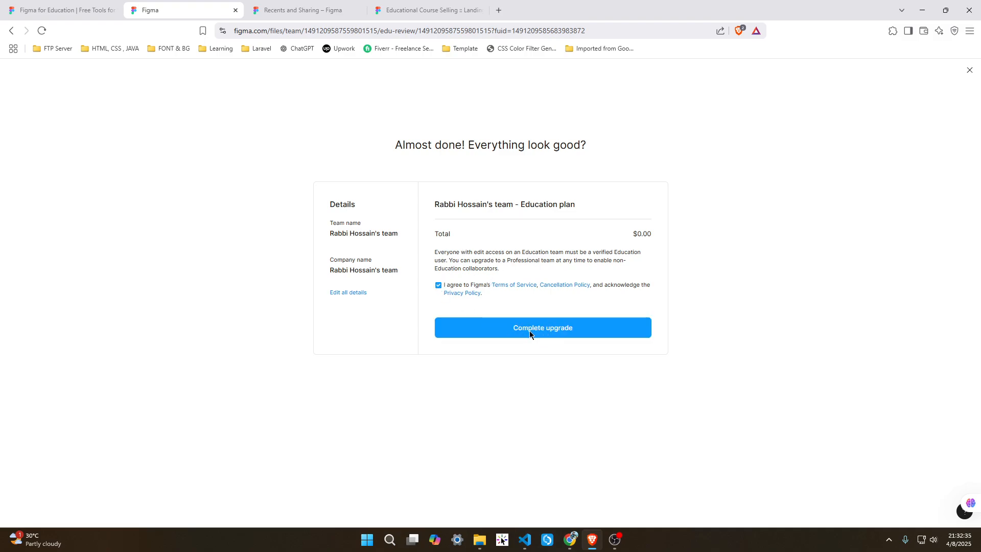
click(536, 329)
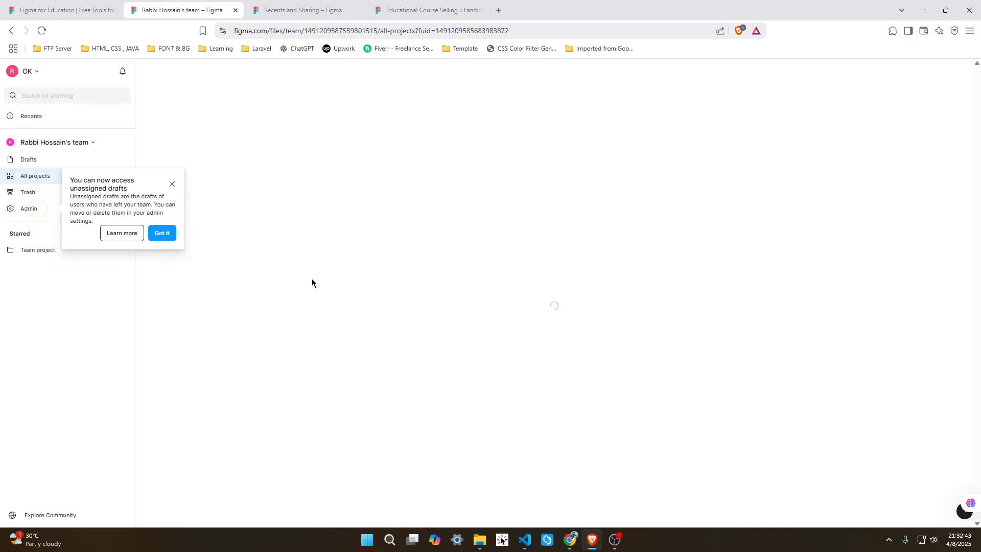
click(161, 235)
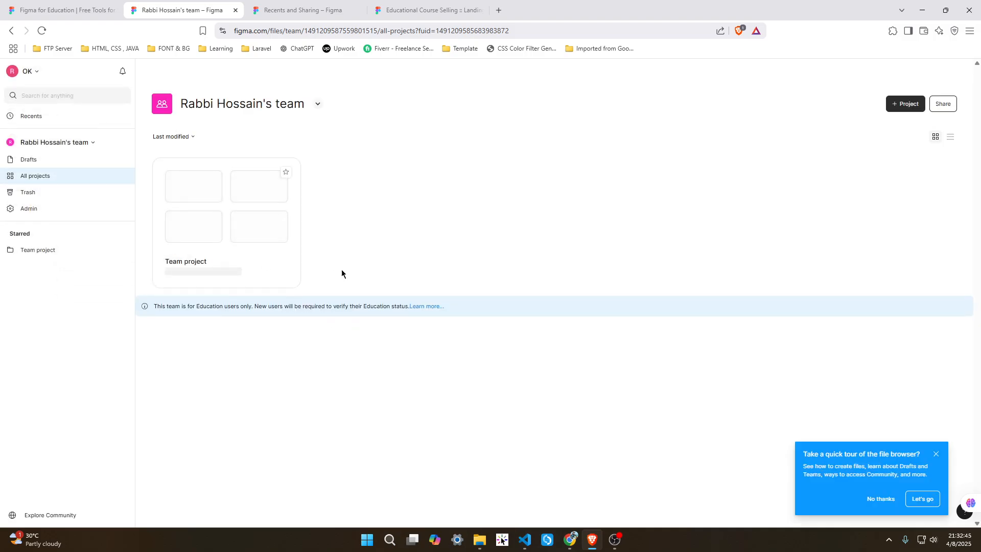
Switch back to the original Educational Course Selling landing page file and look over its cover page.
click(57, 10)
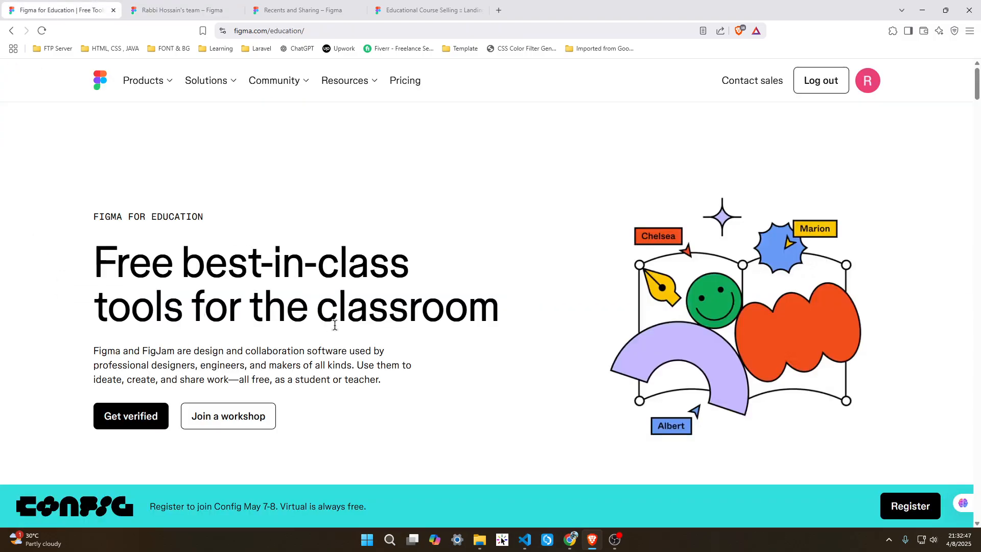
key(ctrl+Tab)
key(ctrl+Tab)
key(ctrl+Tab)
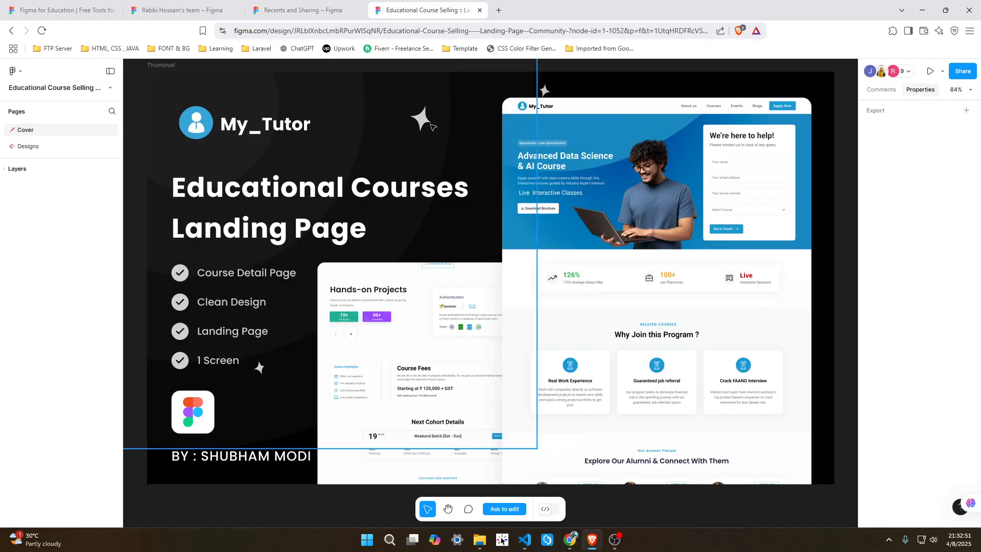
scroll(536, 276, down, 3)
scroll(562, 235, up, 3)
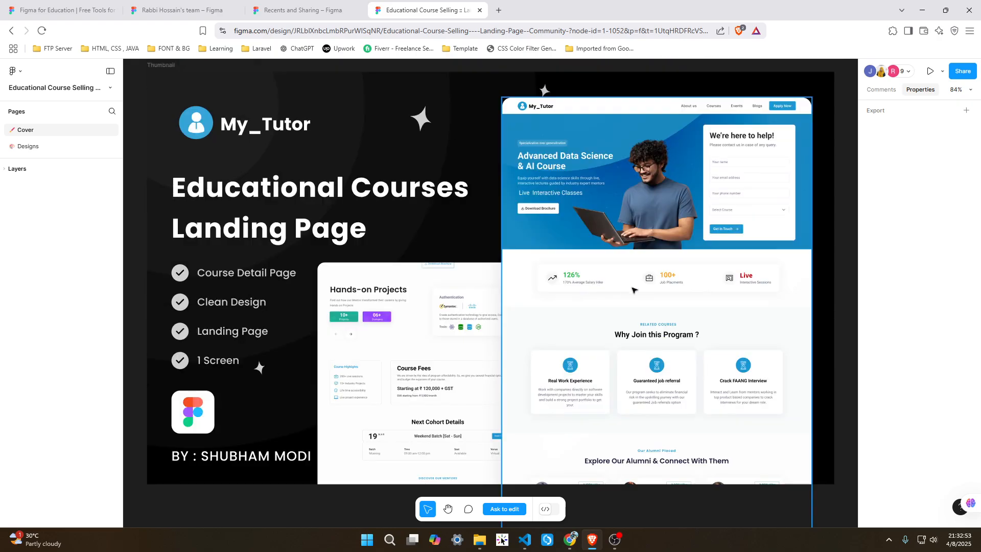
scroll(571, 222, down, 5)
scroll(624, 223, up, 4)
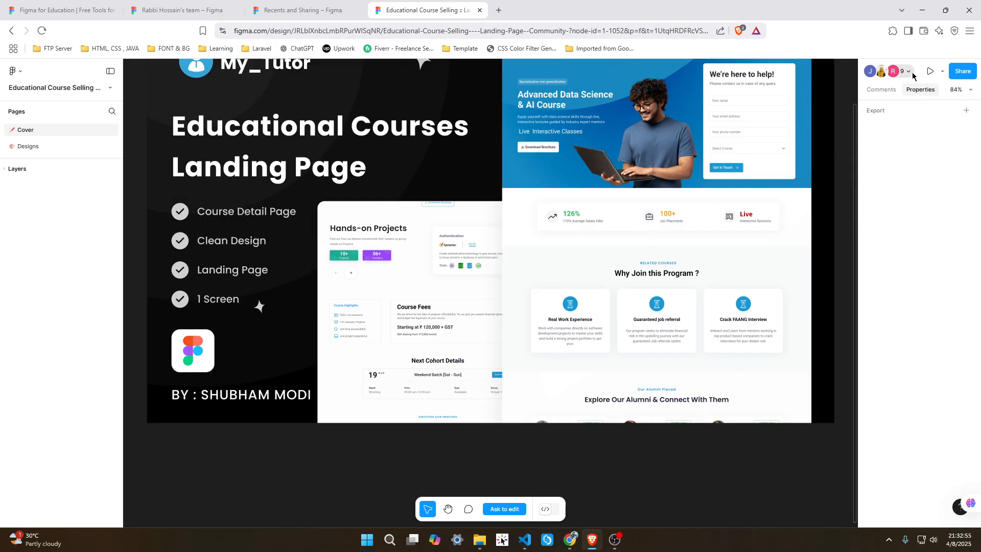
click(904, 71)
click(256, 305)
Duplicate the Educational Course Selling file to the drafts, reload the copy and dismiss its frame tip.
click(110, 88)
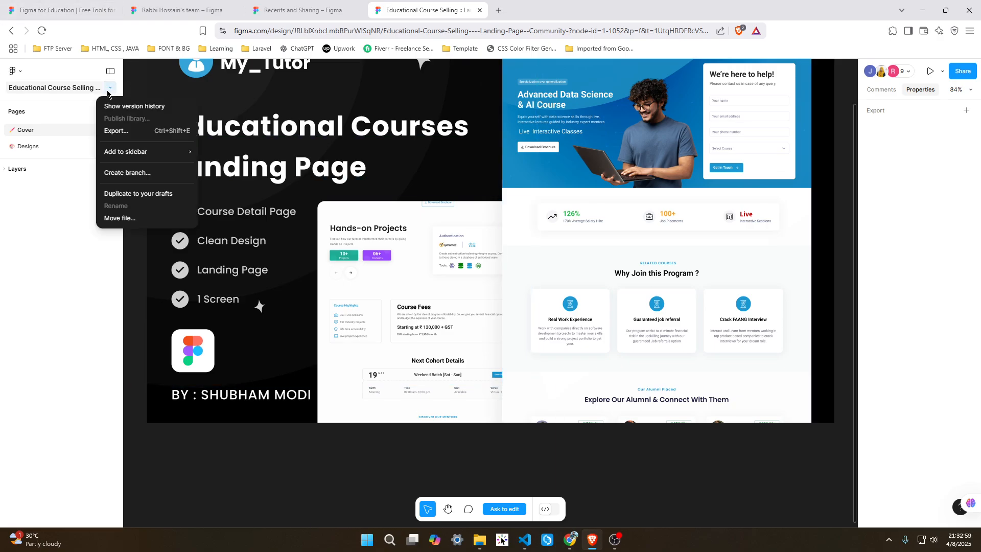
click(163, 196)
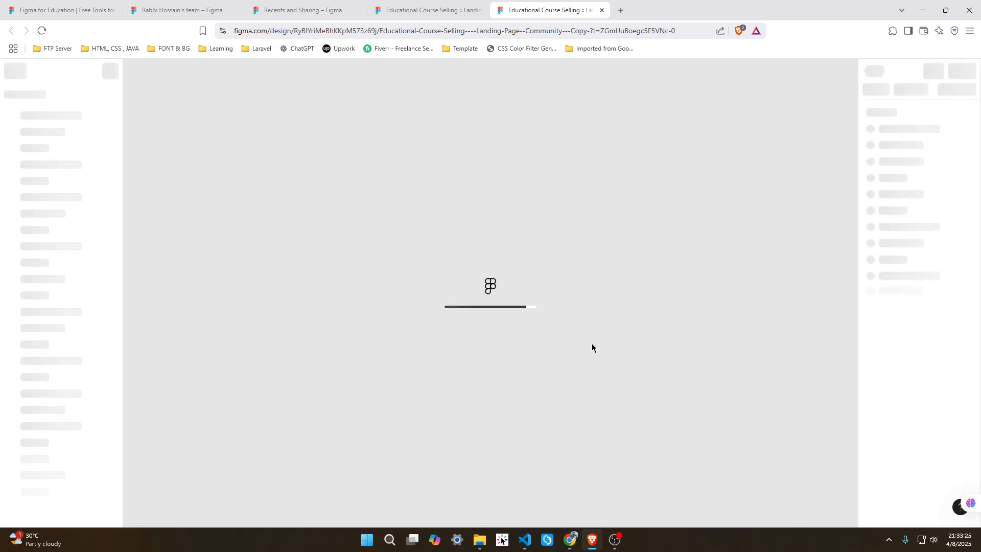
click(42, 33)
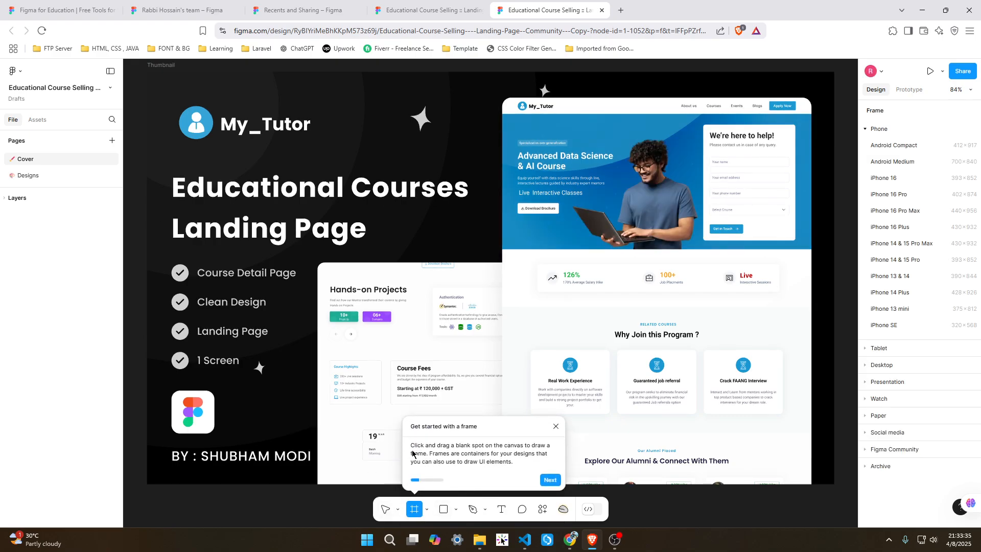
click(555, 426)
Get Dev Mode for the duplicated file and complete its welcome setup with the default platform and System theme.
click(592, 509)
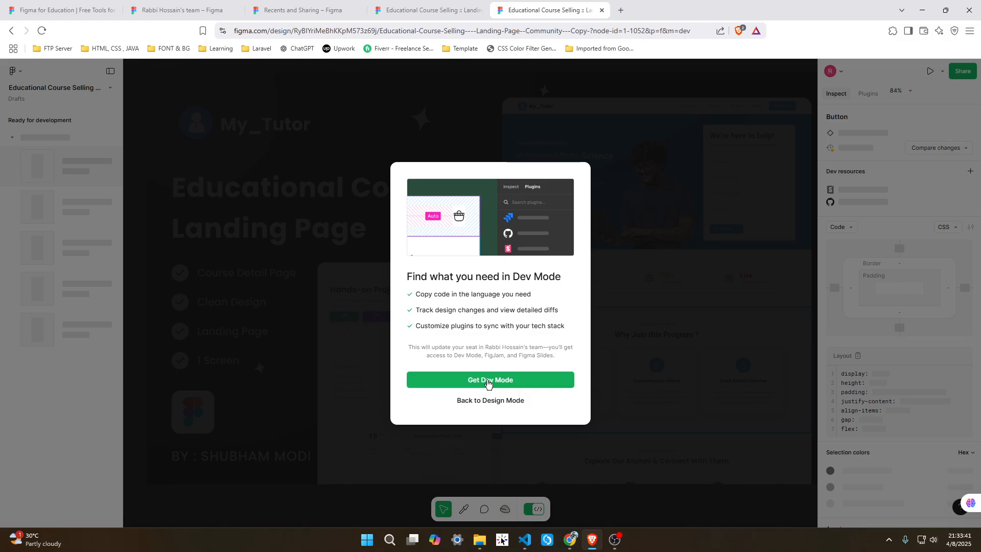
click(488, 381)
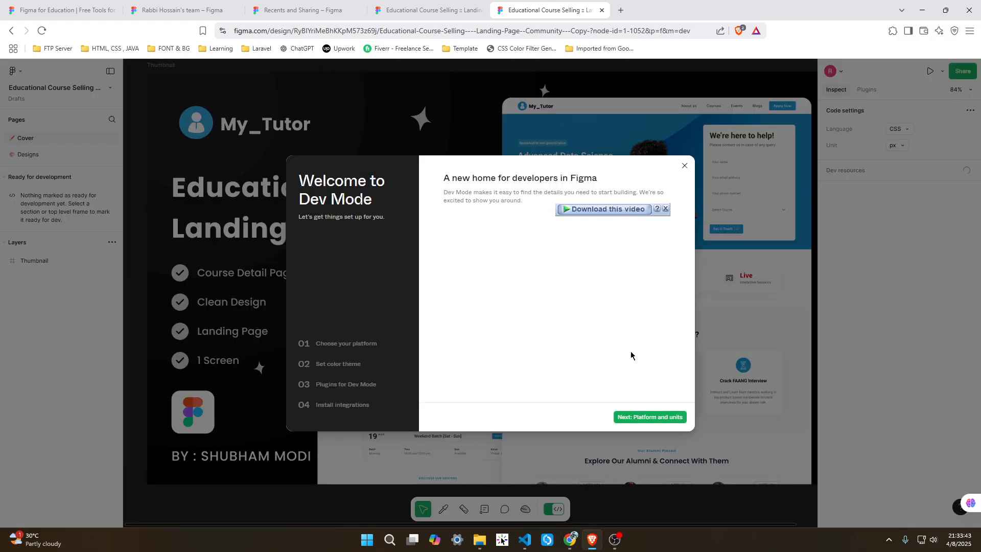
click(644, 418)
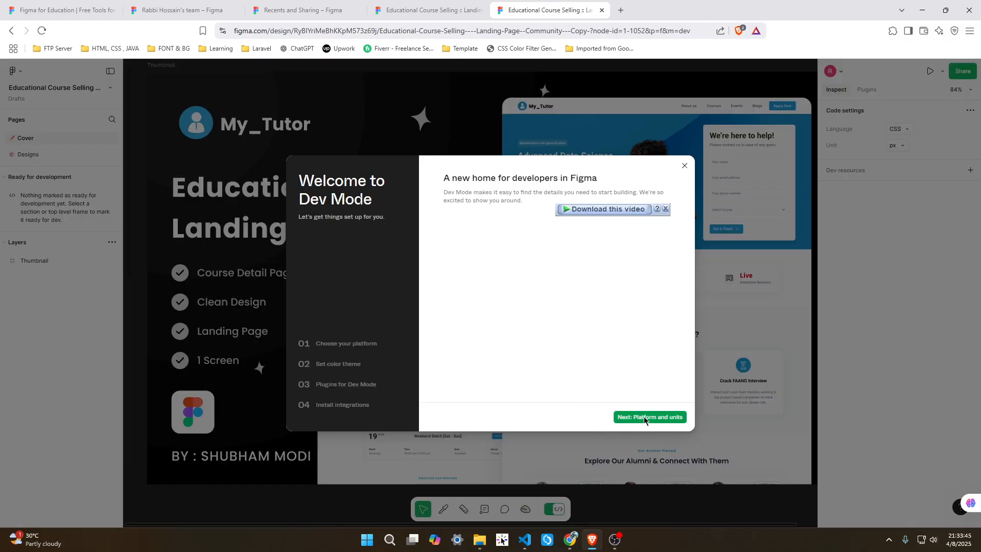
click(650, 417)
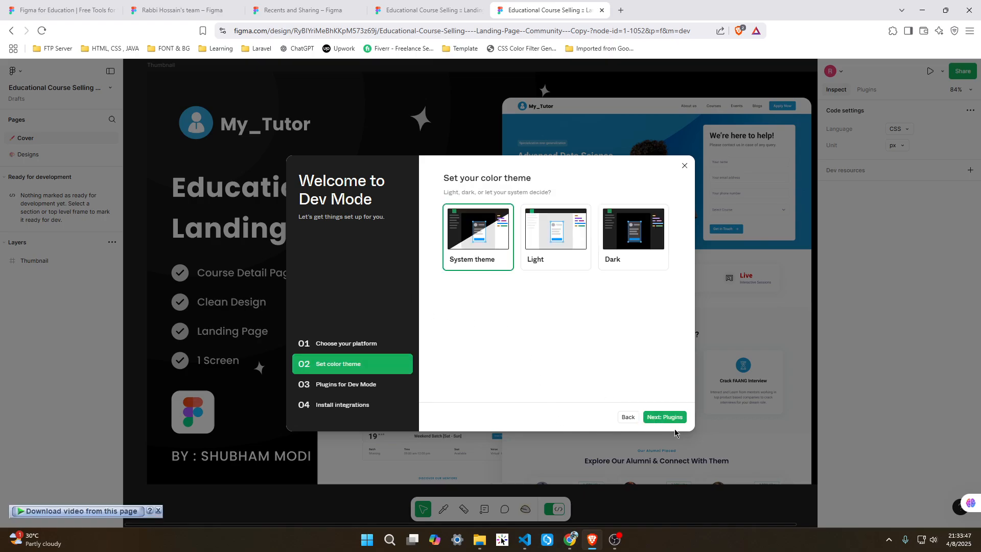
click(670, 418)
click(661, 418)
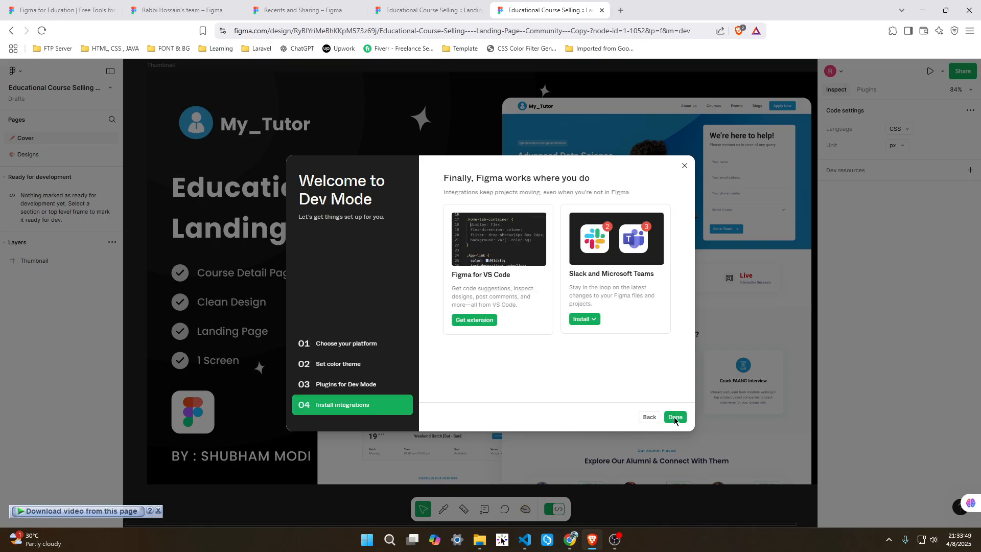
click(674, 417)
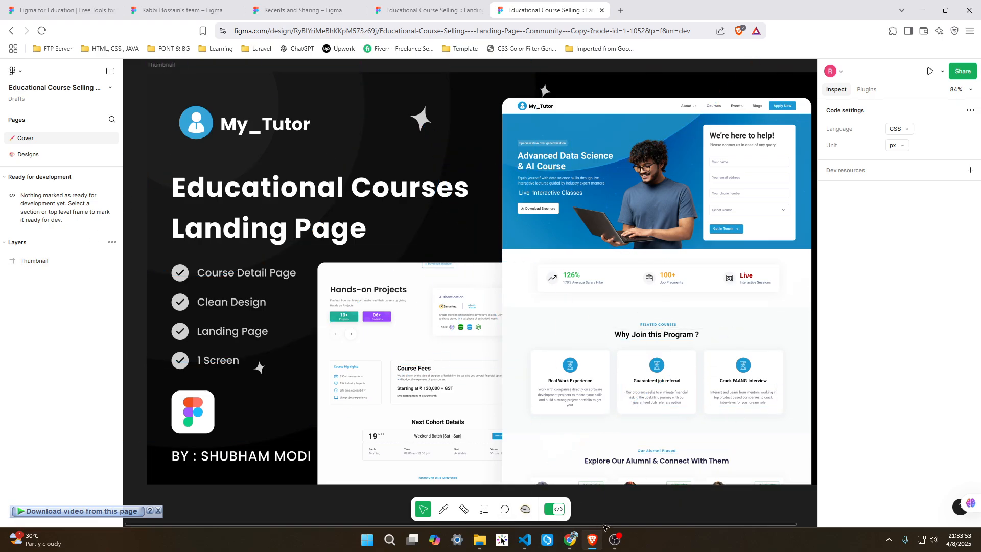
Switch the duplicated file between Design Mode and Dev Mode twice, ending in Dev Mode.
click(557, 512)
click(591, 513)
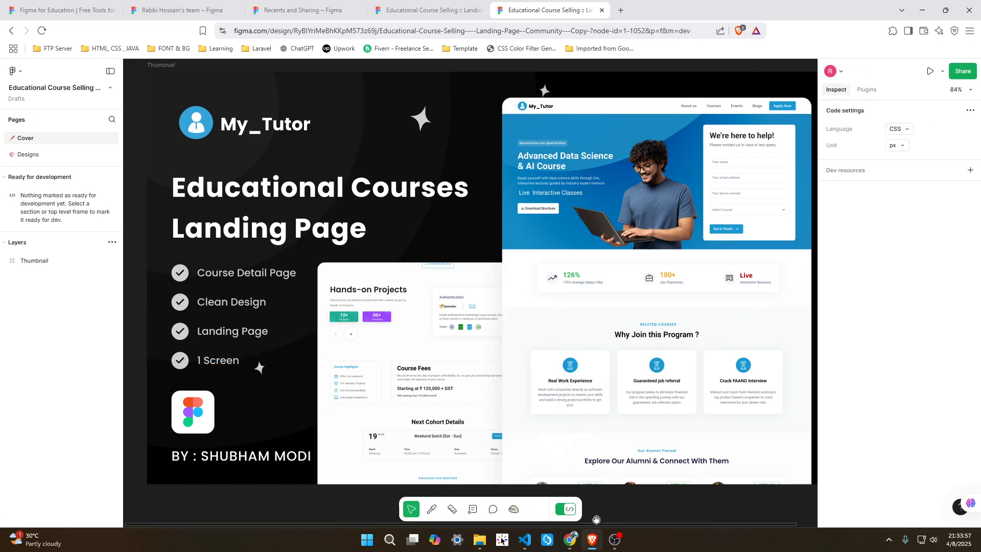
click(570, 510)
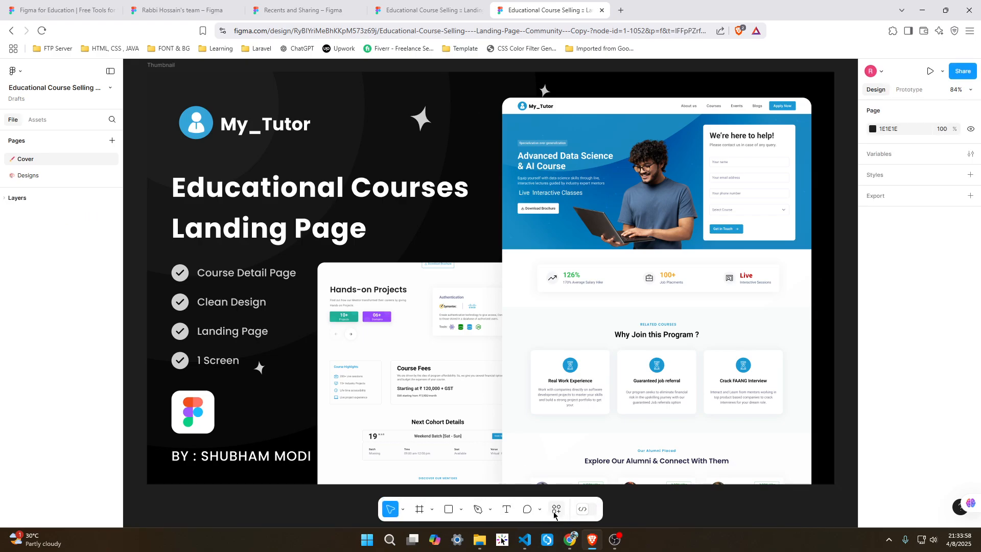
click(595, 515)
Open the Designs page and inspect the typography code of the "Advanced Data Science & AI Course" heading.
click(40, 159)
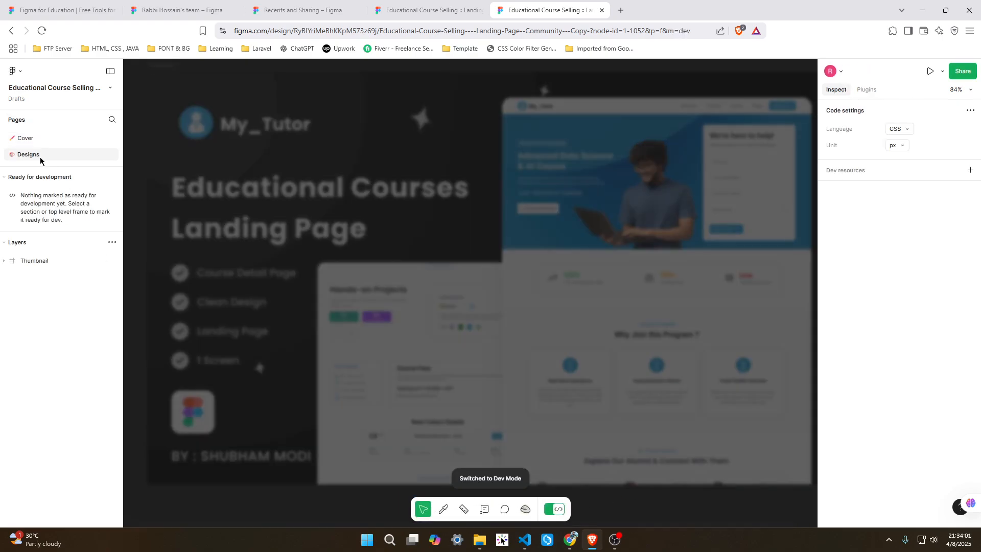
scroll(473, 323, up, 5)
scroll(473, 323, down, 3)
scroll(333, 115, up, 10)
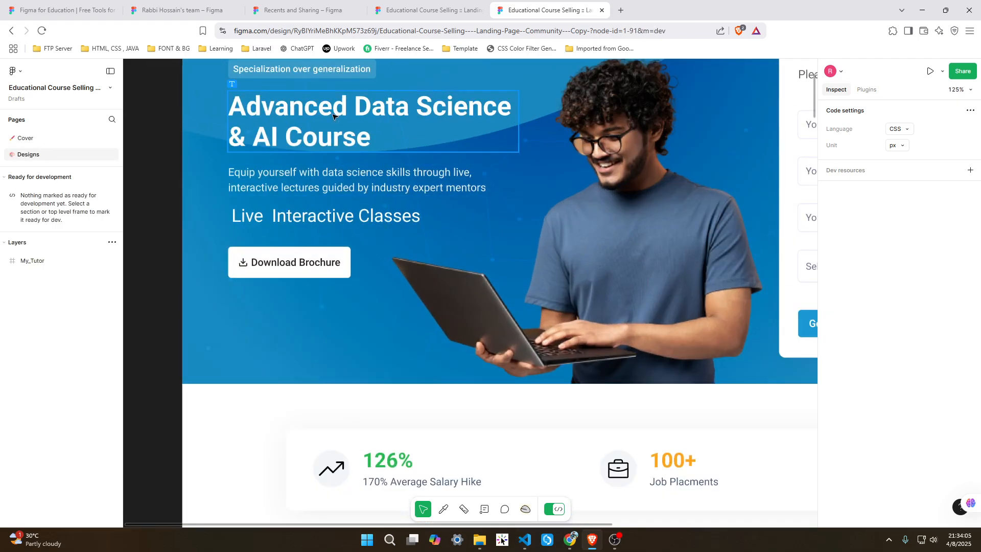
click(332, 116)
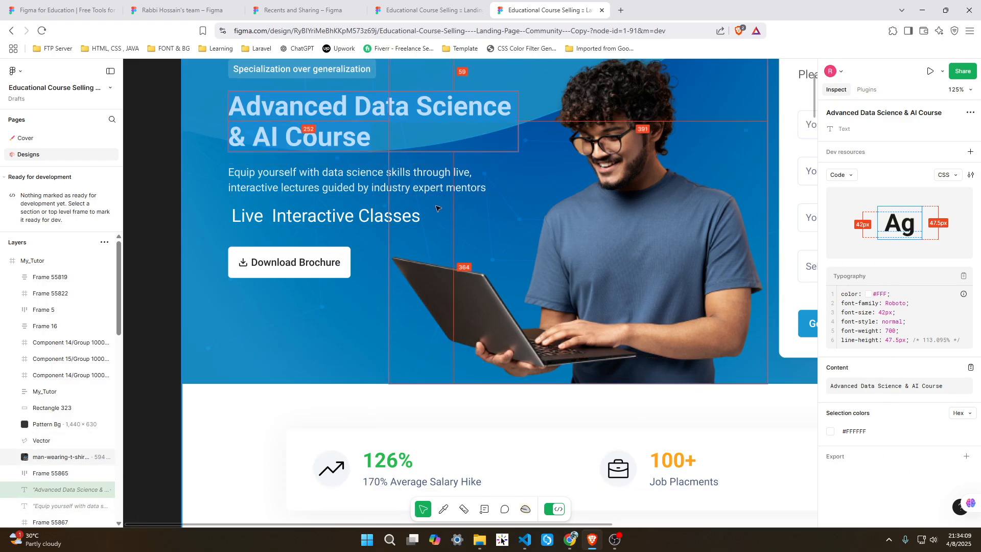
scroll(436, 204, down, 6)
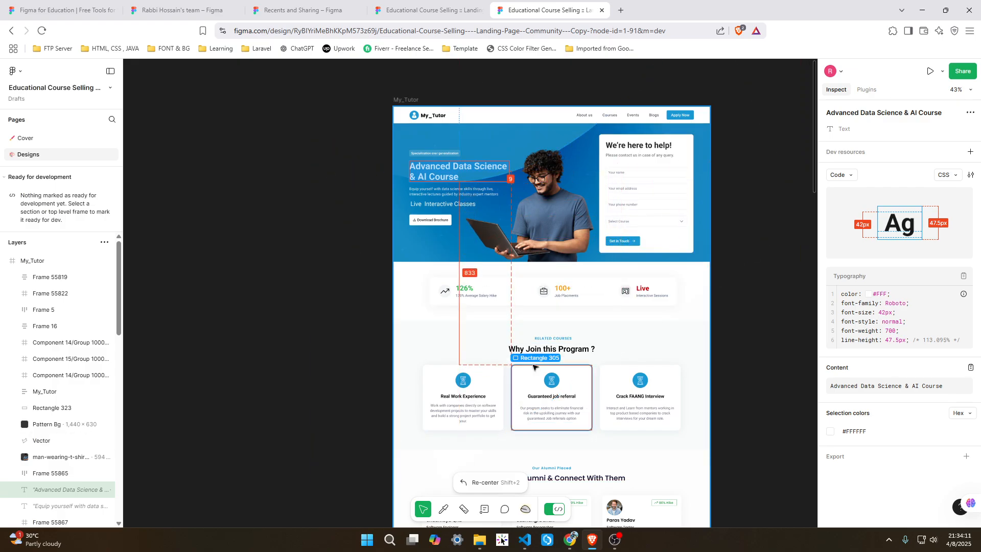